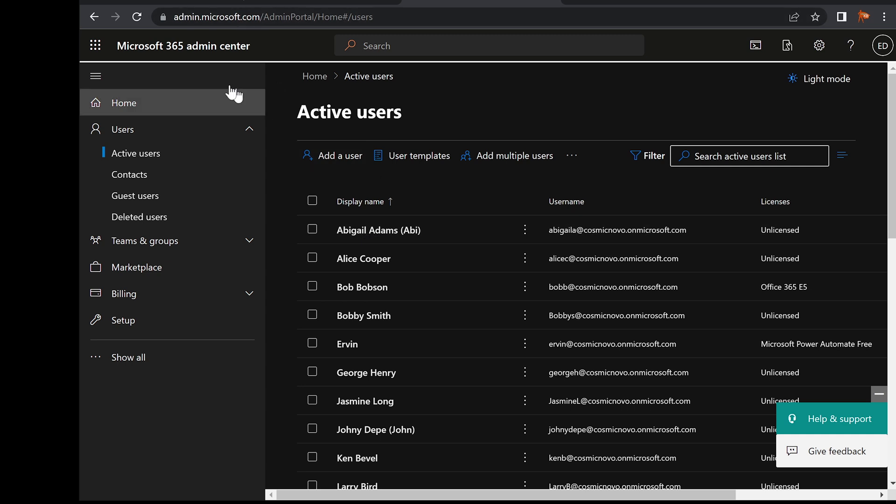
- Open the Office 365 E5 user's details and review their assigned licences and apps list
click(370, 289)
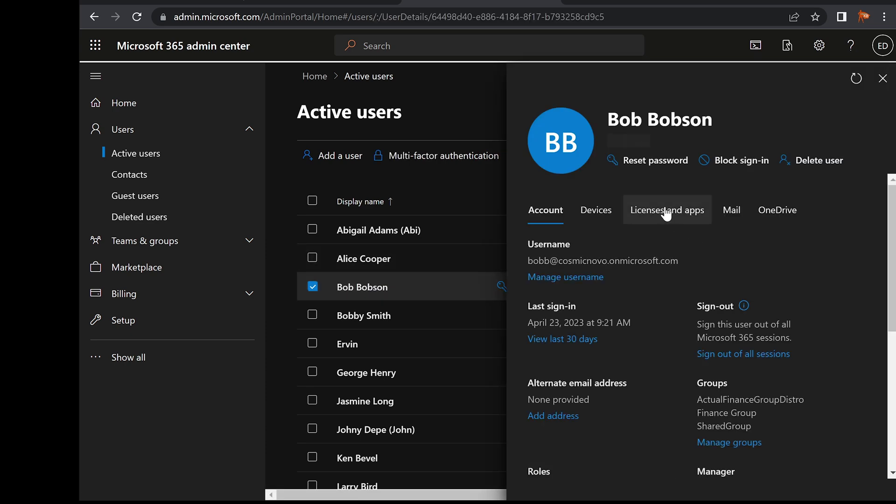
click(667, 218)
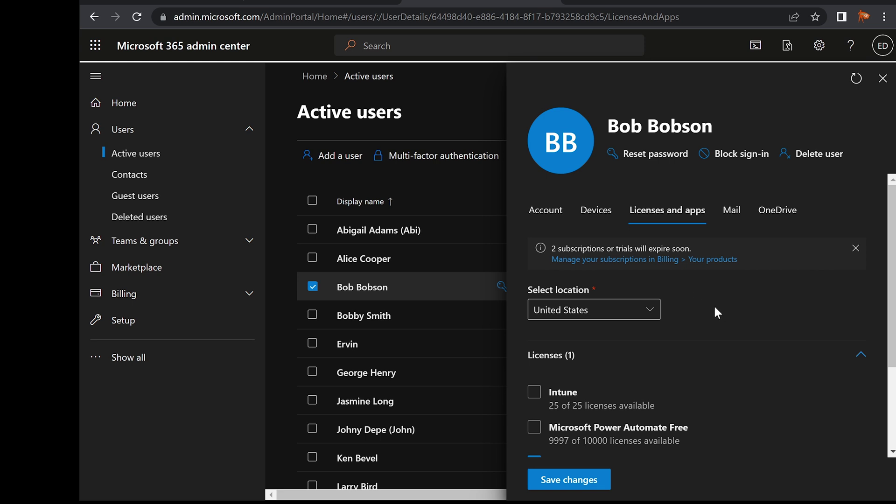
scroll(718, 312, down, 3)
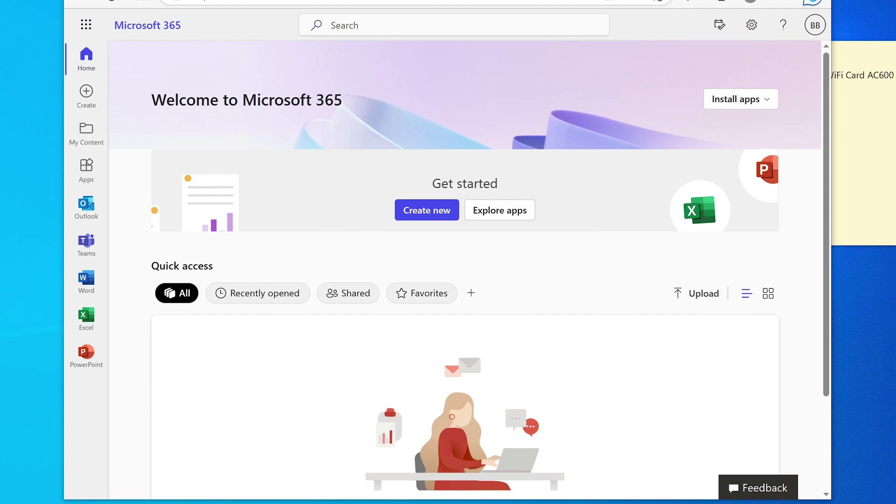
click(431, 1)
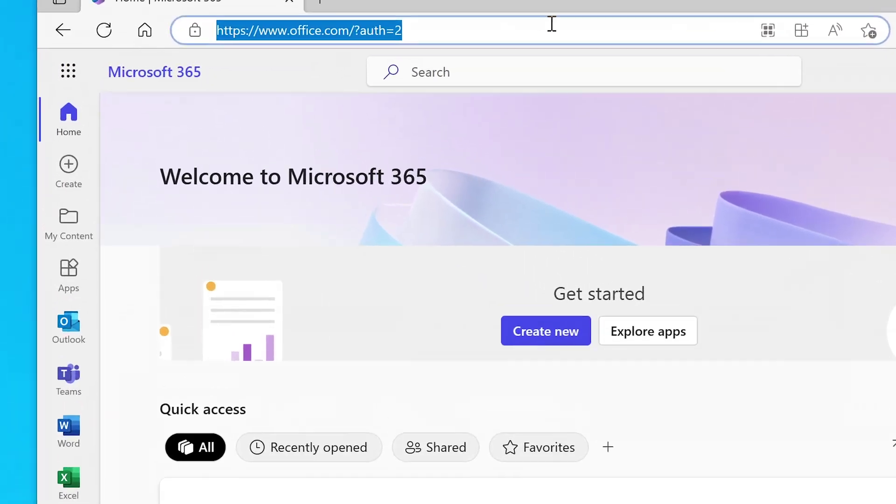
text(office.com)
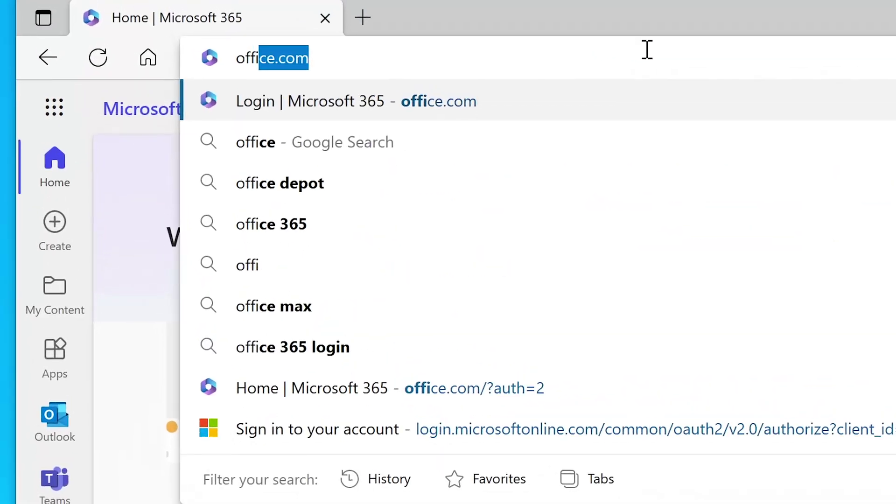
key(Return)
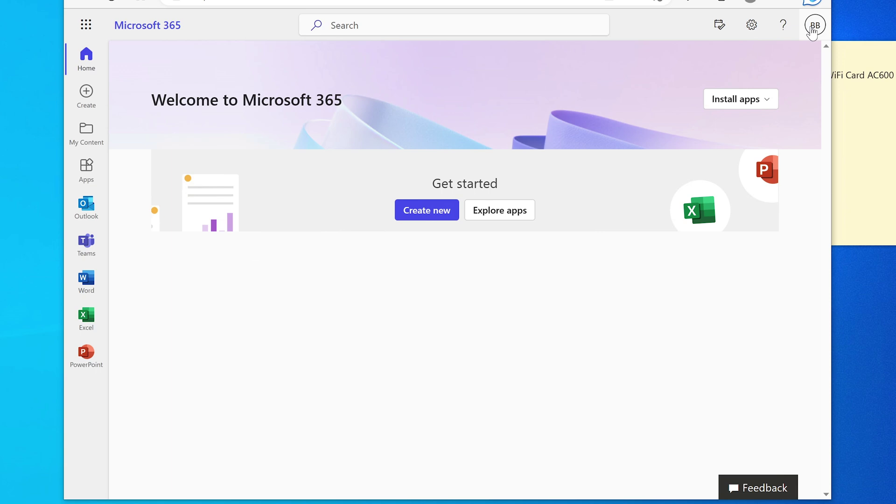
click(812, 30)
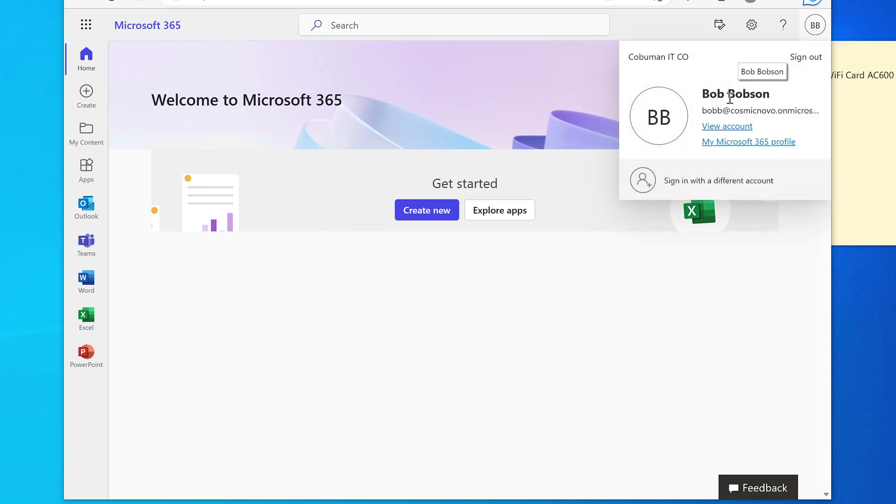
click(815, 25)
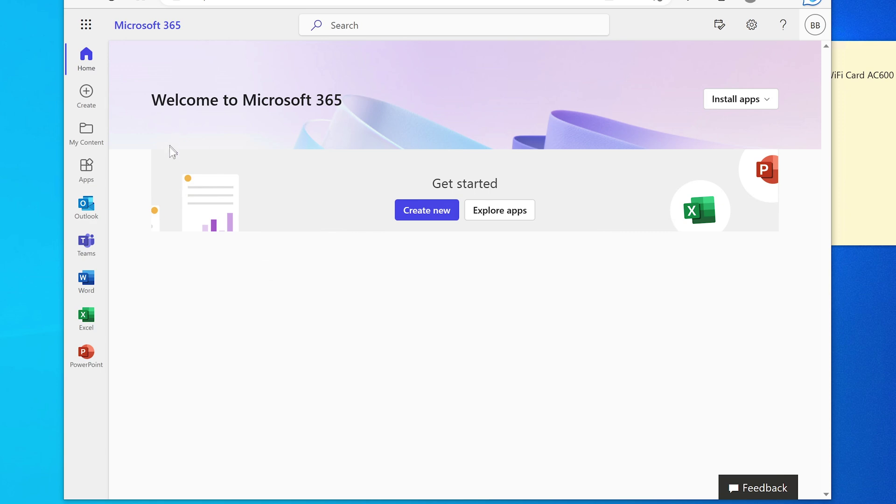
click(86, 25)
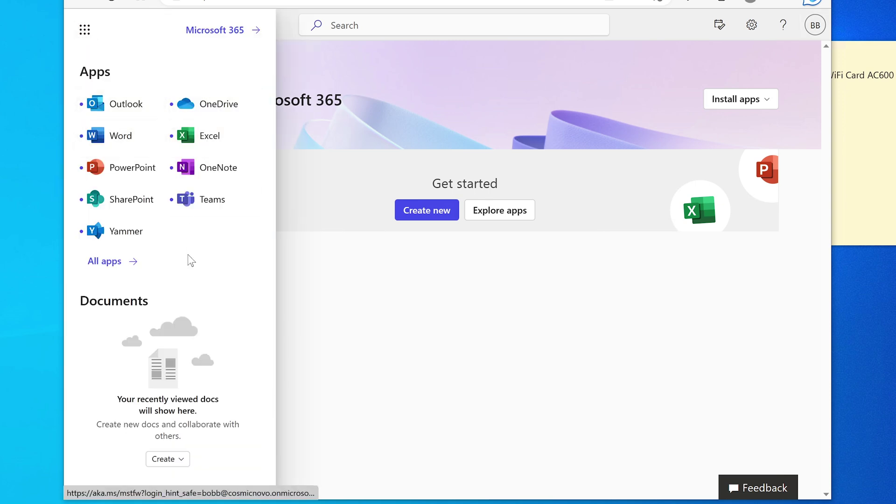
click(105, 262)
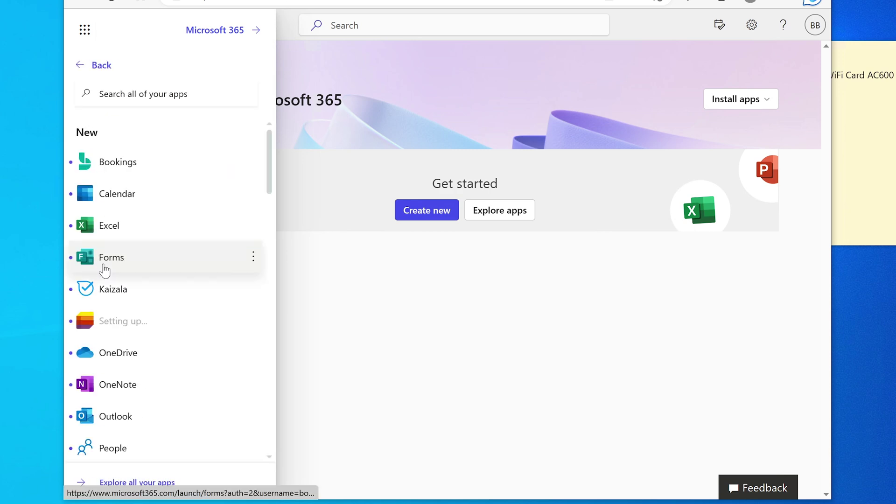
scroll(180, 247, down, 1)
scroll(182, 247, down, 10)
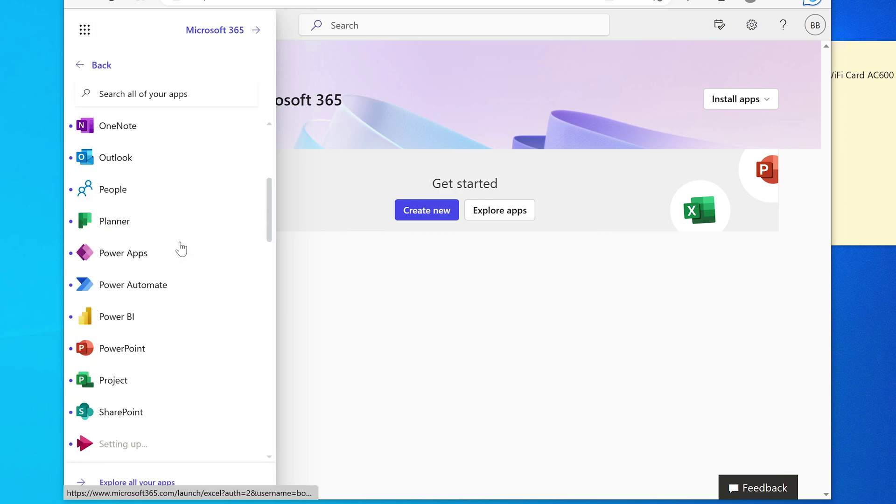
click(98, 68)
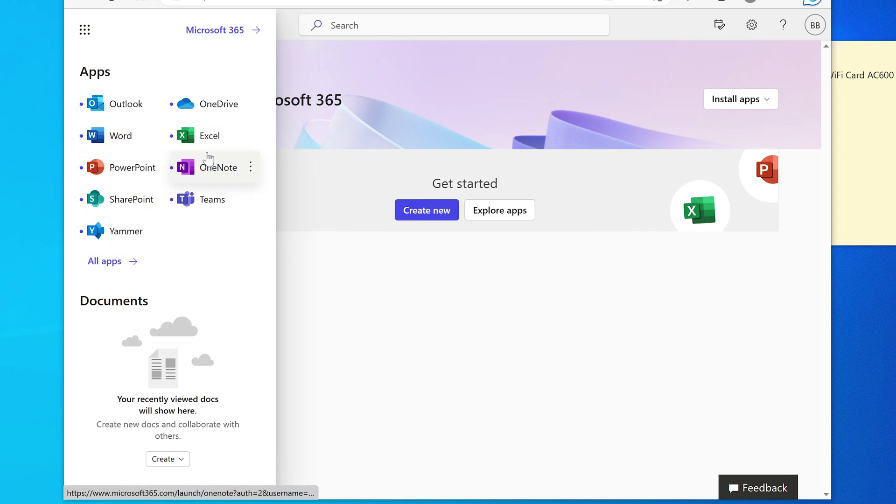
click(313, 274)
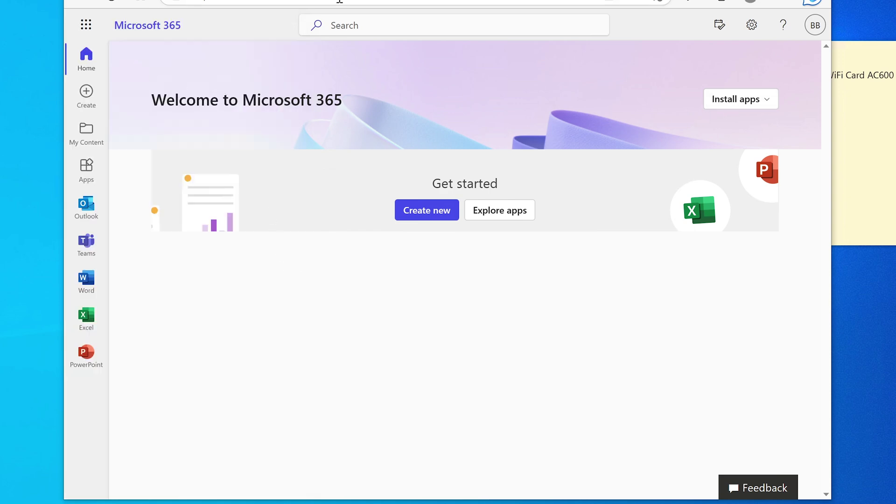
- Download the Microsoft 365 apps installer, OfficeSetup.exe (7.2 MB)
click(738, 108)
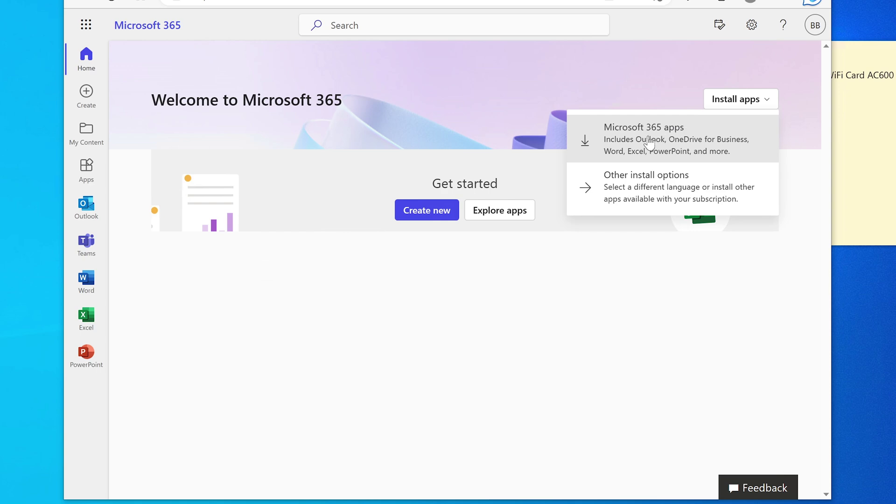
click(680, 139)
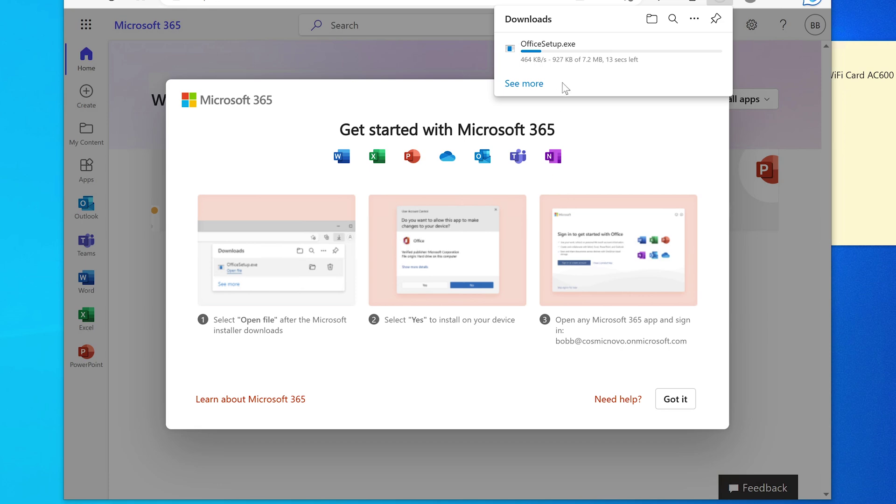
mouse_move(560, 53)
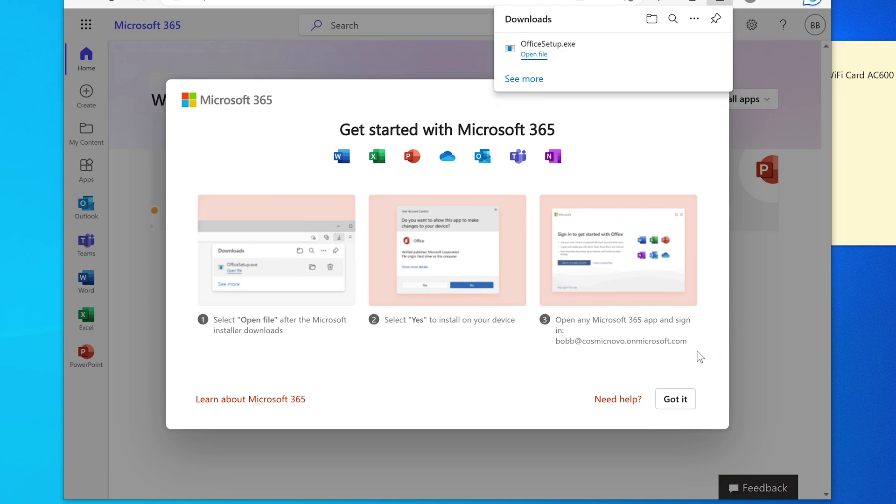
mouse_move(671, 68)
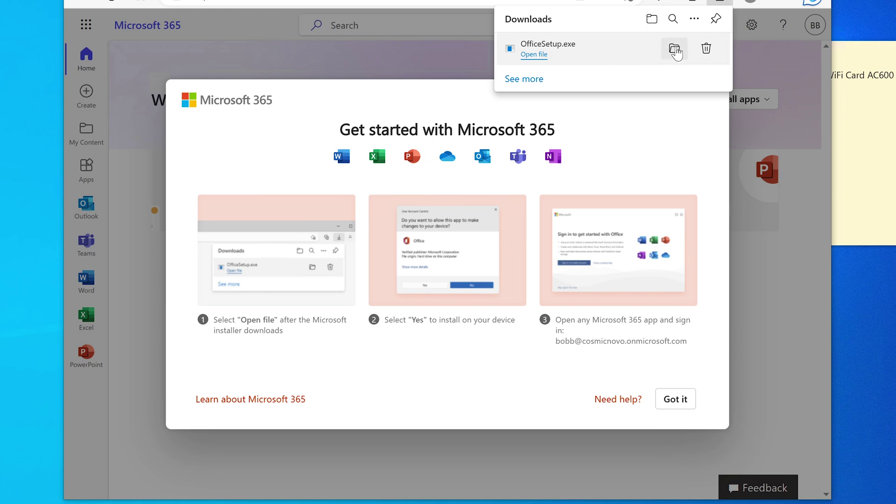
- Show OfficeSetup in its folder, dismiss the Get started instructions and close the Windows_10_64bit window
click(676, 50)
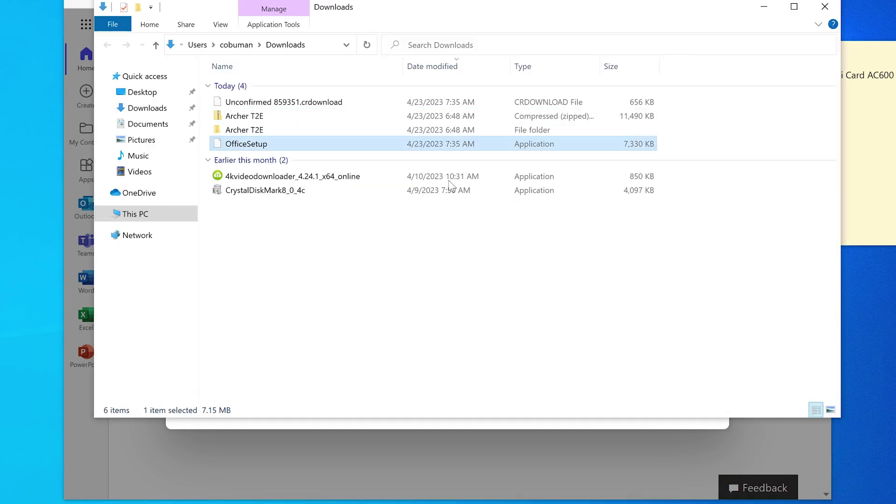
click(764, 9)
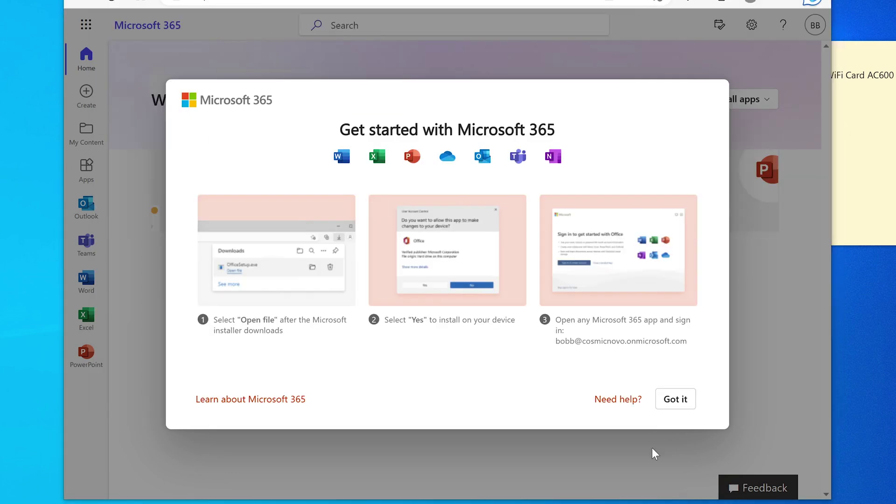
click(676, 399)
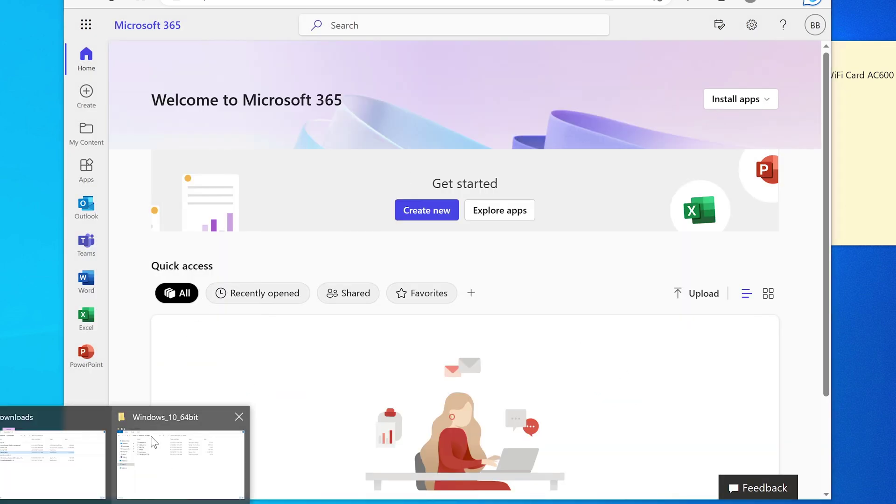
click(154, 447)
click(840, 23)
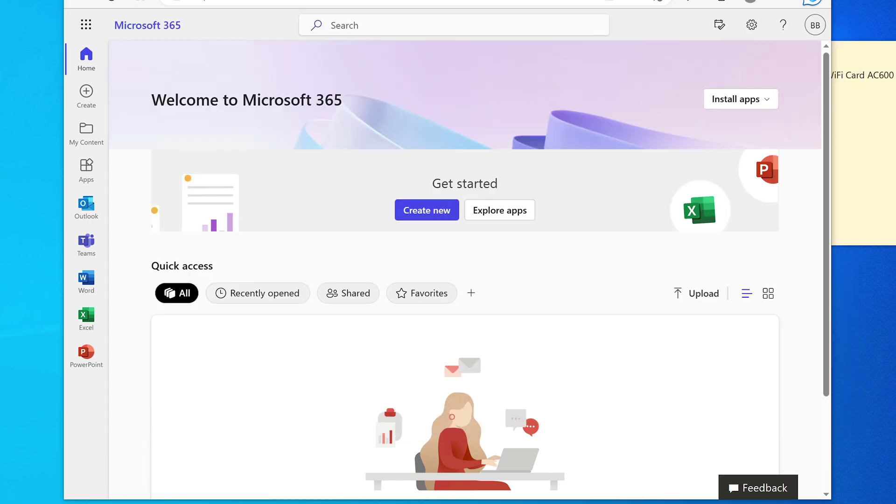
- Select and run the OfficeSetup installer from the Downloads folder
click(98, 485)
click(292, 102)
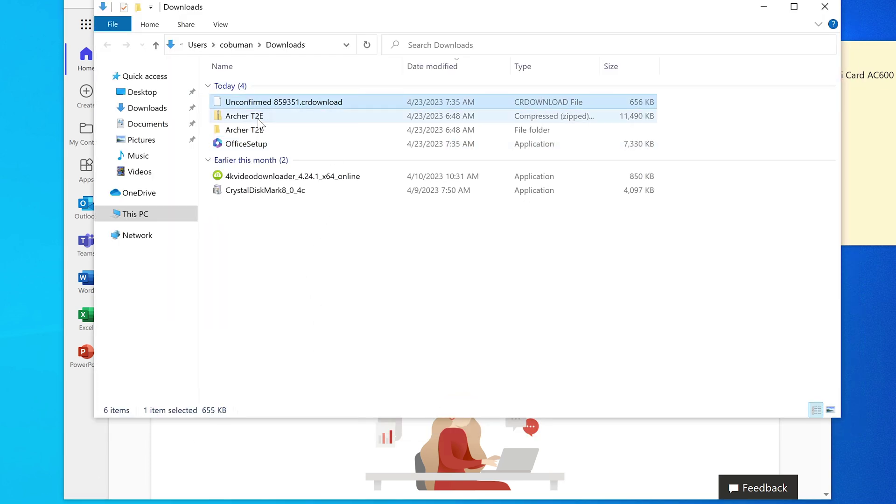
click(294, 148)
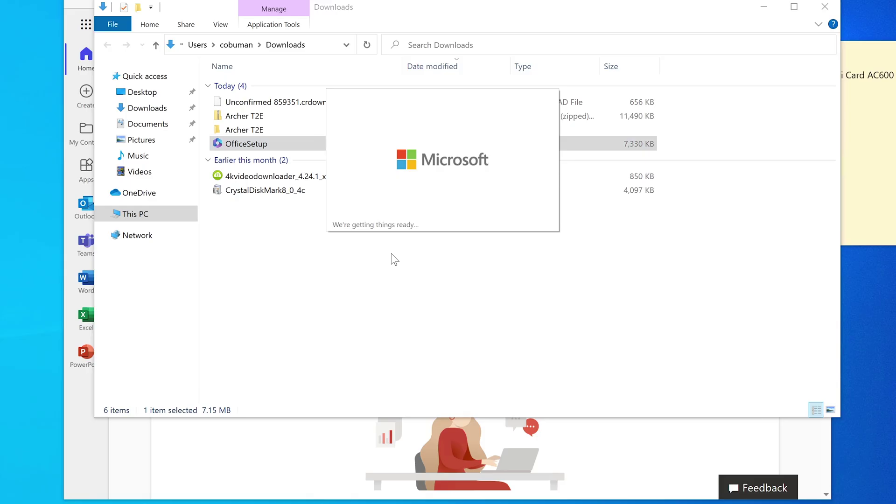
- Show the desktop, let the Office installation finish, and close the You're all set message
click(763, 7)
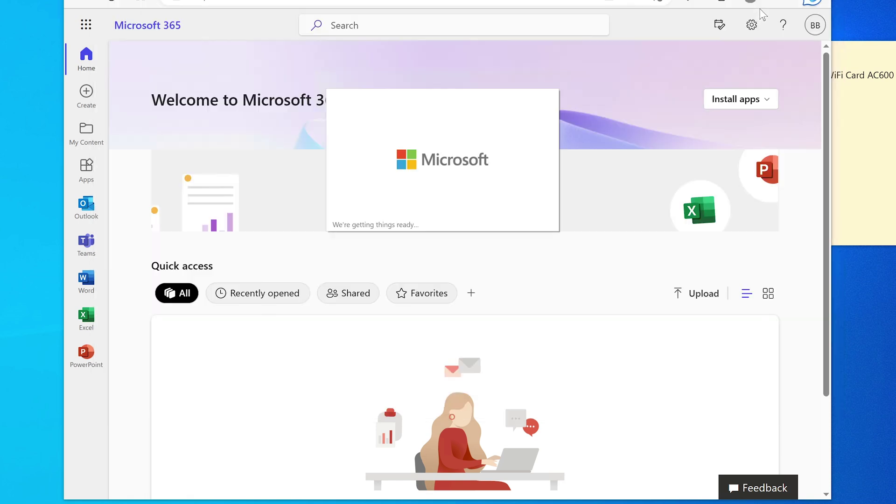
key(super+d)
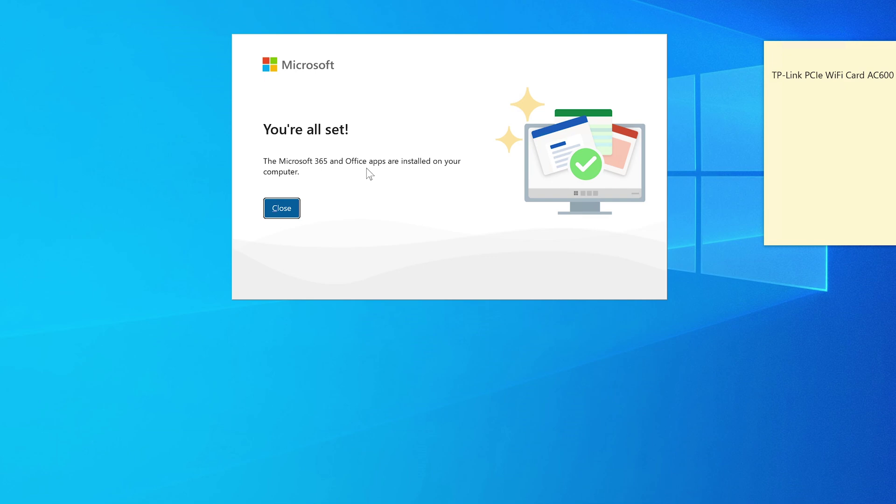
click(280, 208)
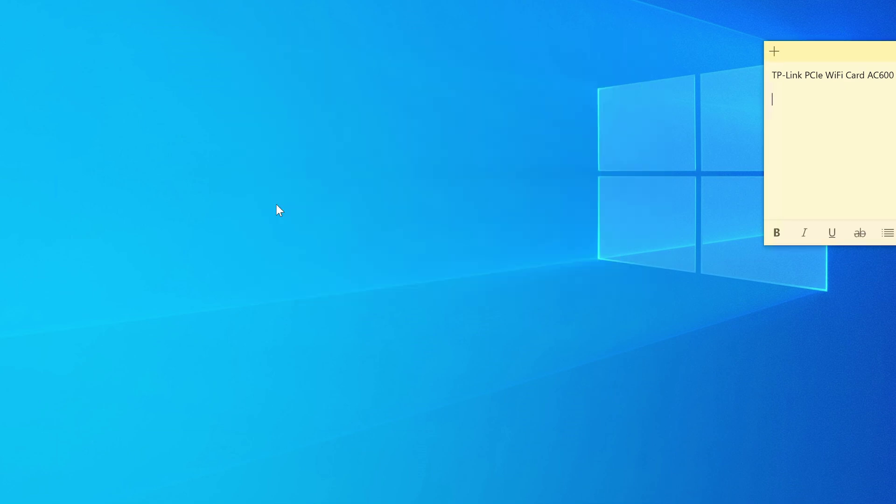
- Browse the Start menu app list and Microsoft Office Tools to confirm the new Office apps
key(super)
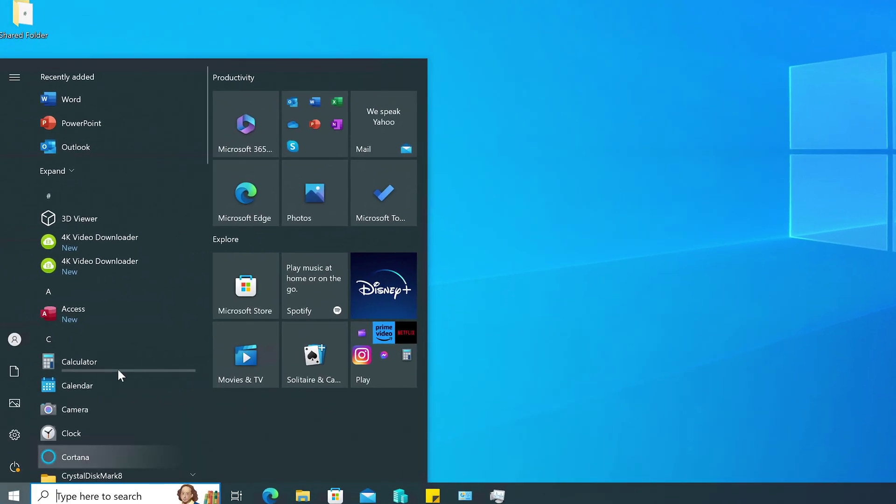
scroll(117, 369, down, 3)
scroll(118, 373, down, 10)
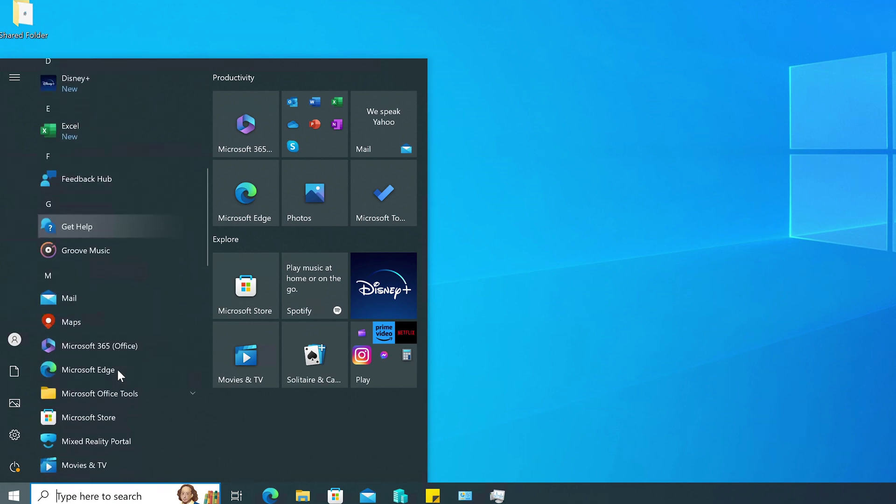
click(148, 139)
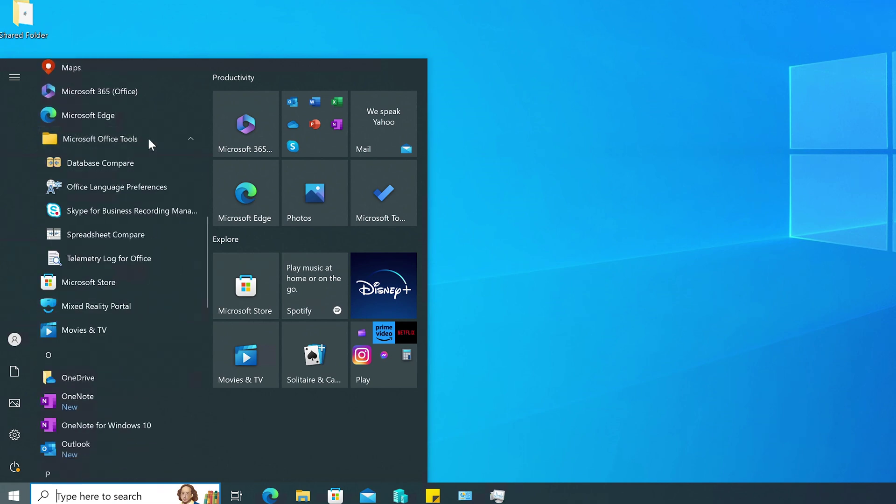
click(148, 139)
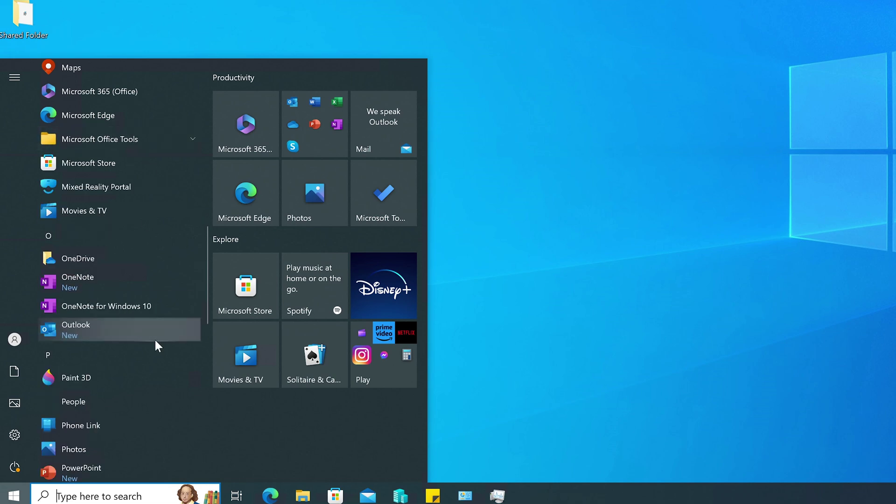
scroll(98, 179, down, 3)
scroll(103, 176, down, 1)
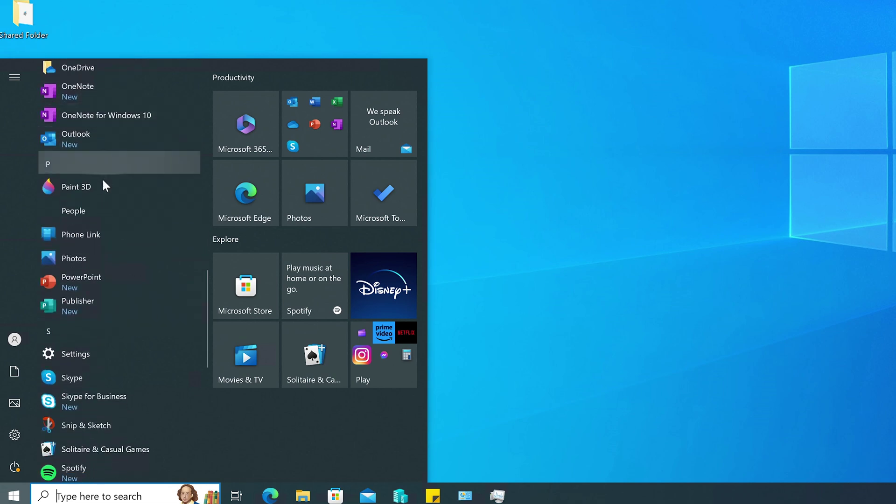
scroll(114, 228, down, 2)
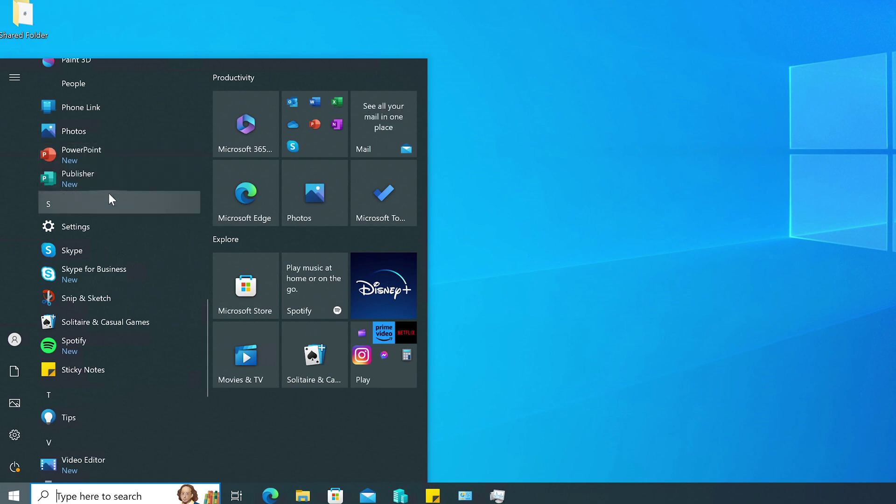
scroll(106, 191, down, 3)
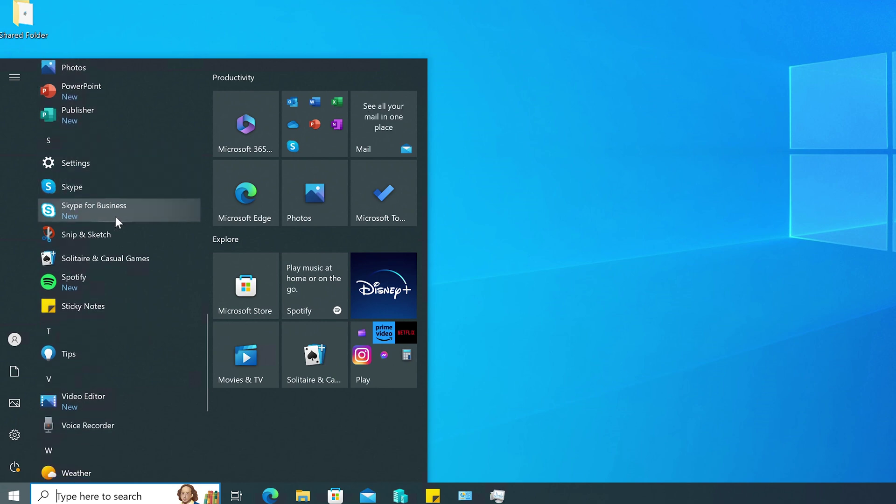
scroll(116, 217, down, 12)
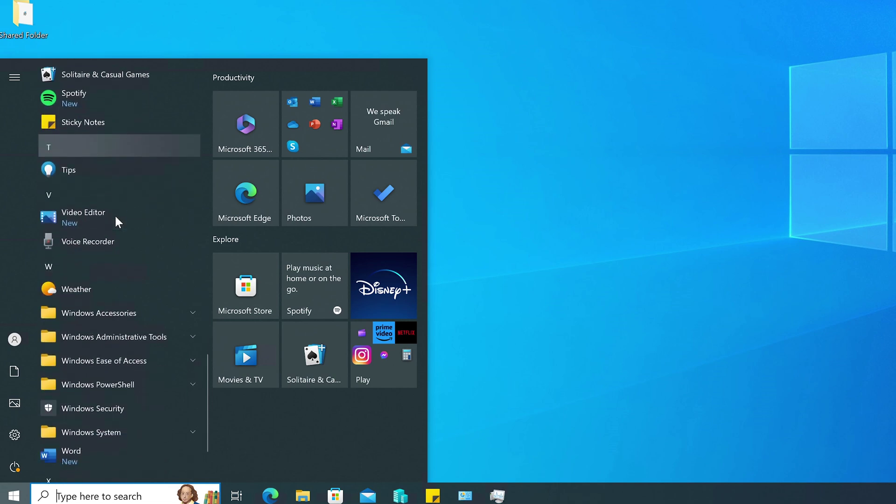
scroll(116, 217, down, 1)
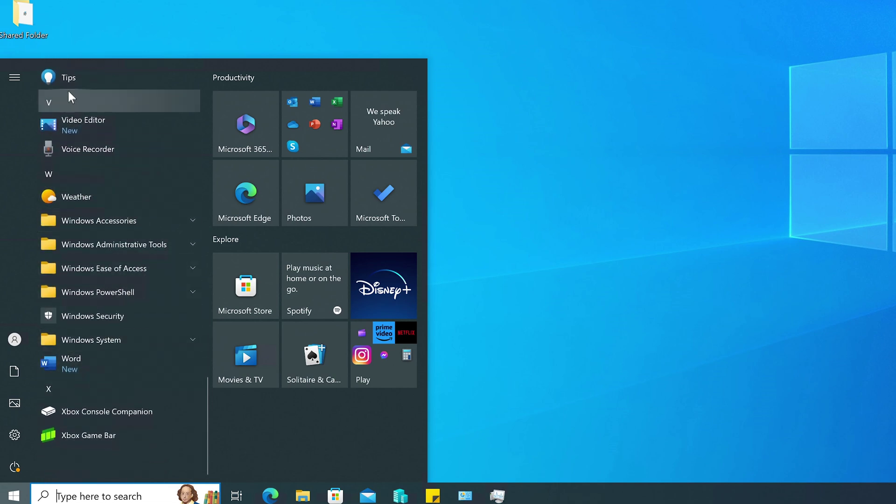
- Launch Outlook from Windows search
click(84, 498)
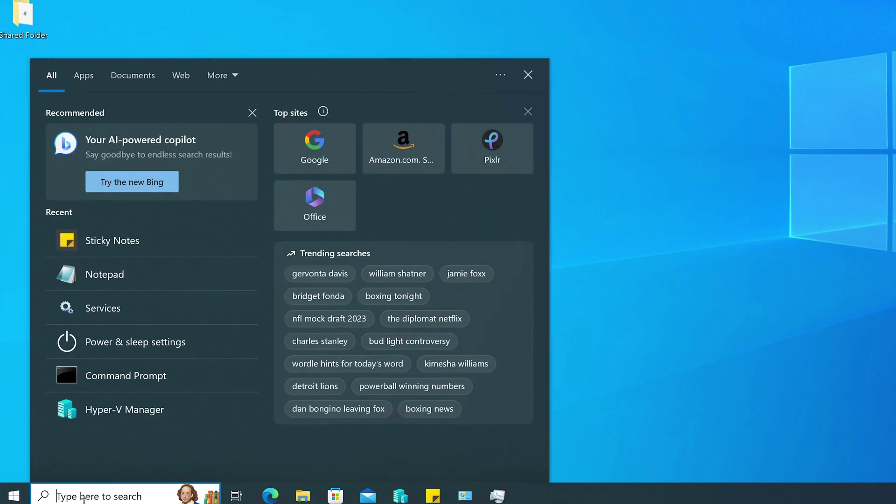
text(outl)
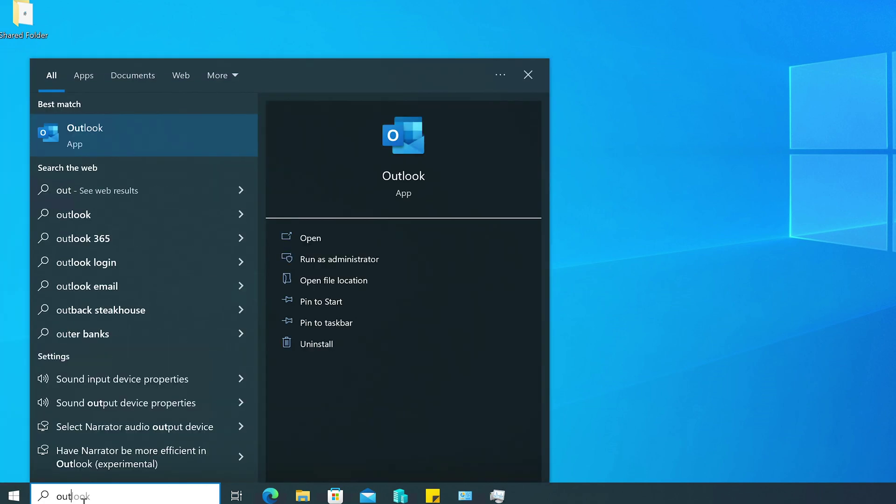
key(Return)
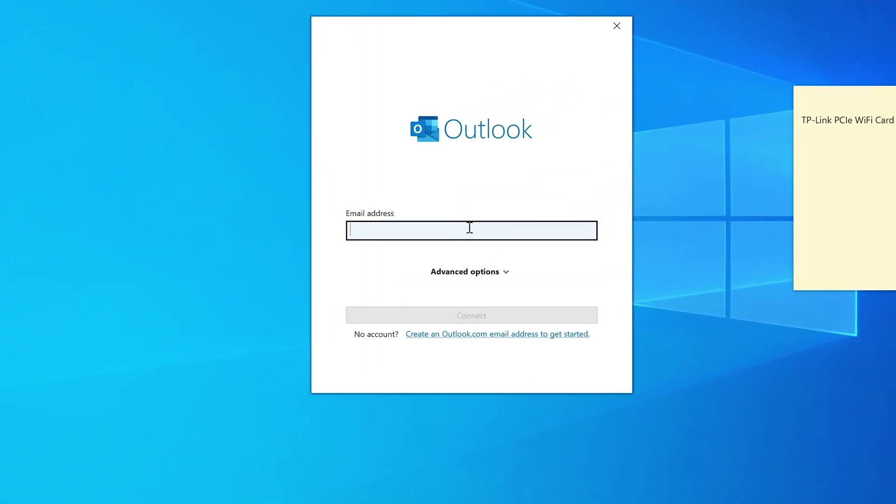
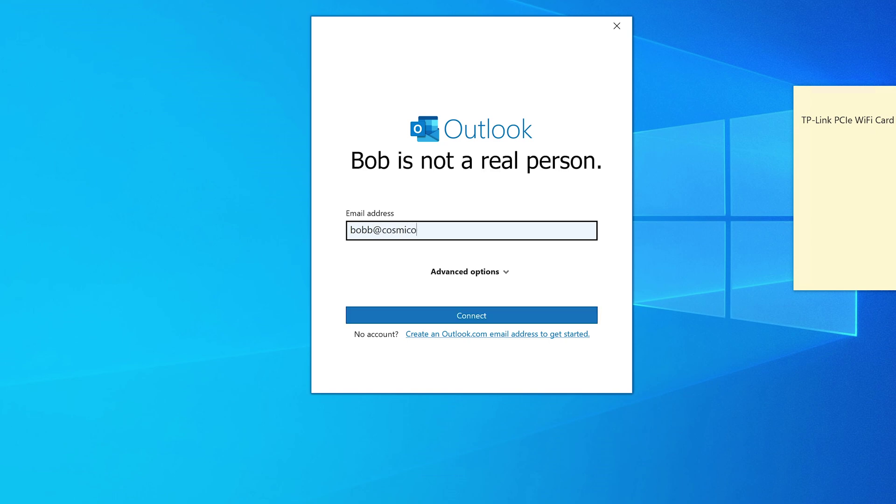
- Enter the licensed user's onmicrosoft.com work e-mail address and connect the account
key(Return)
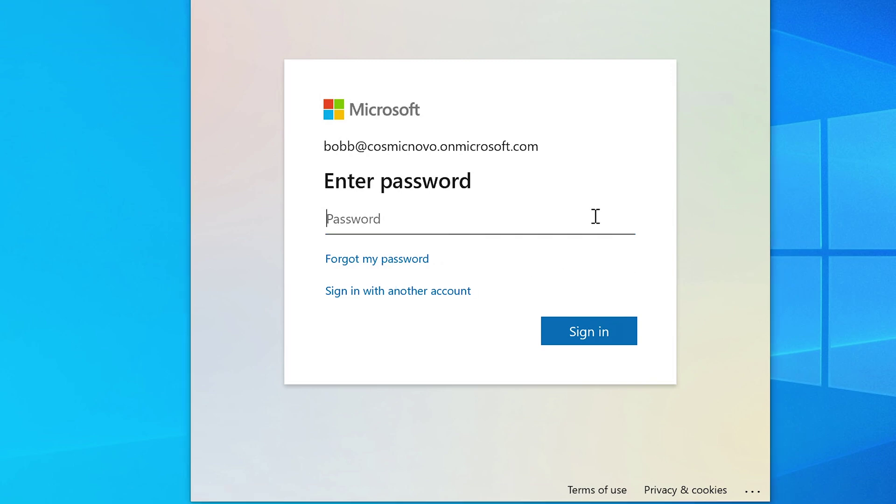
- Enter the account password to finish sign-in and load the Inbox
text(•)
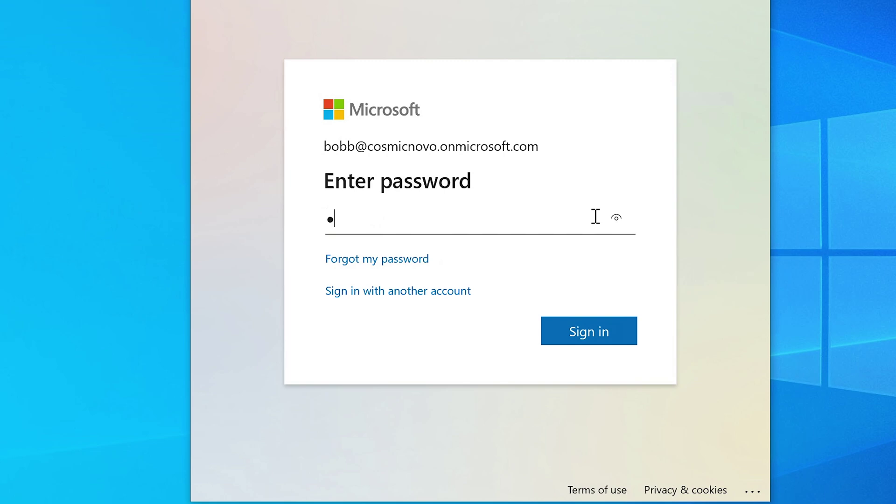
text(•••••••••••••)
key(Return)
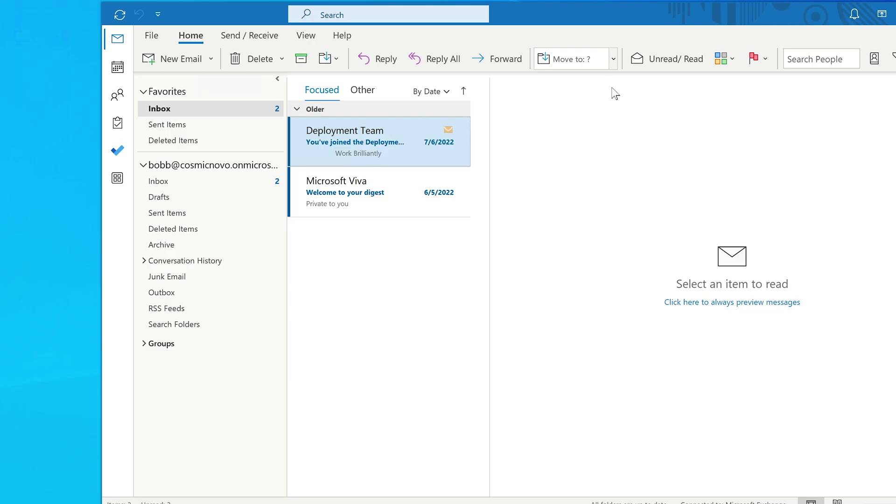
- Shift the Outlook window left, launch Word via Windows search, then reopen search
drag(653, 9, 594, 8)
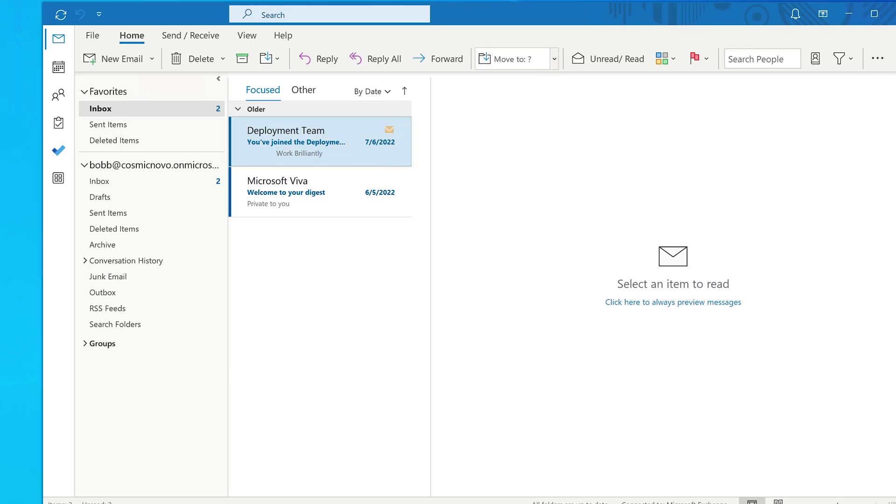
key(super)
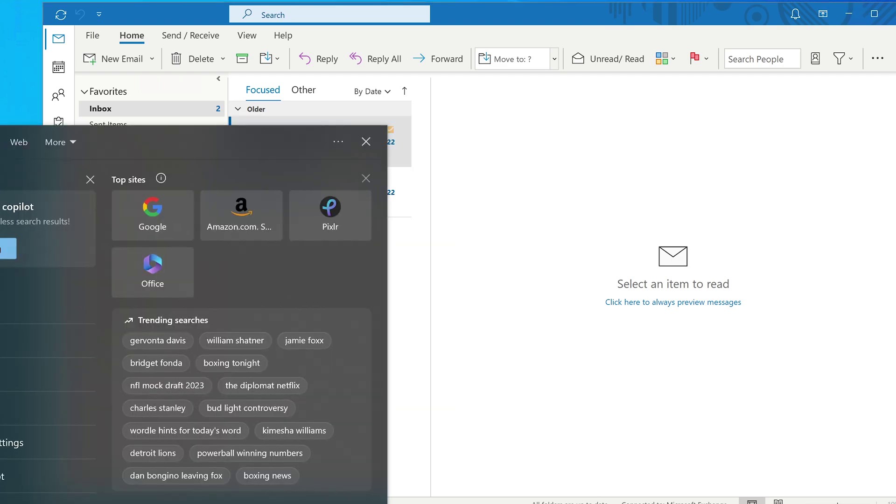
text(word)
key(Return)
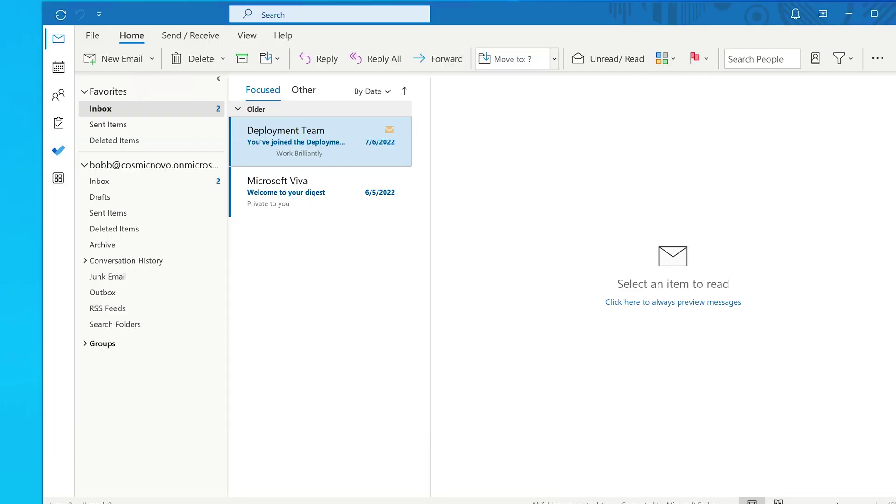
key(super+s)
- Launch Excel, accept its licence, close the privacy notice and create a blank workbook
text(file explorer)
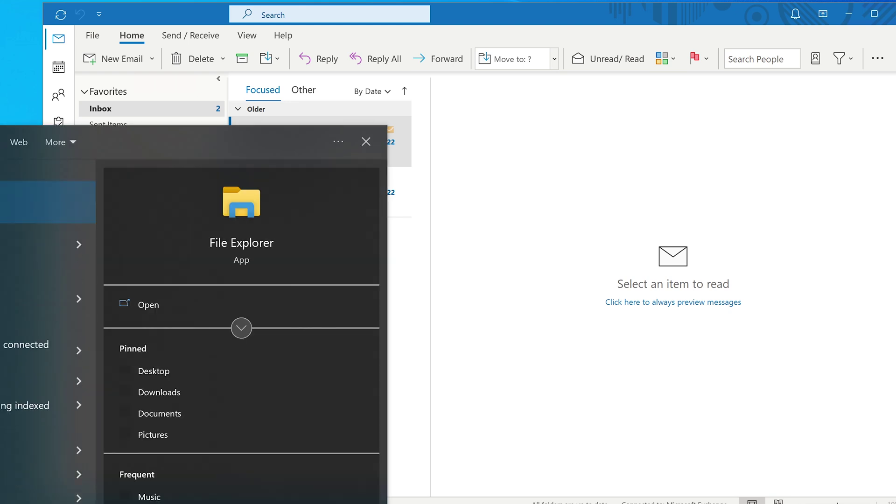
text(excel)
key(Return)
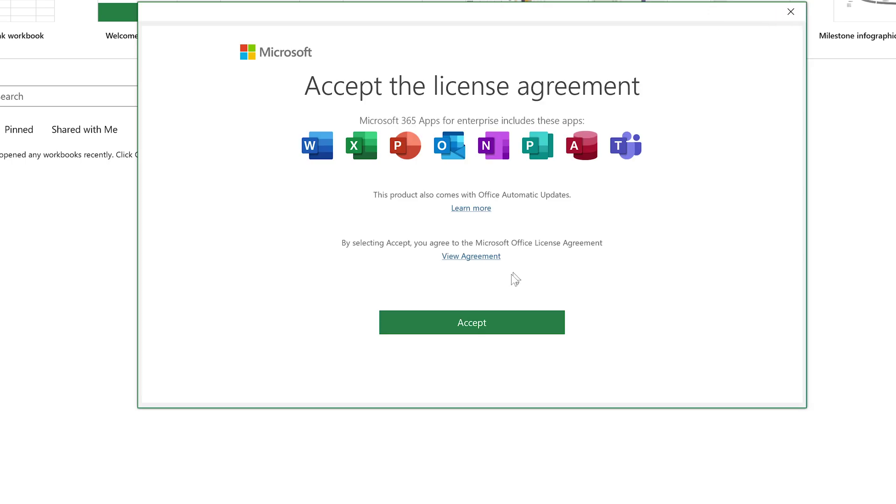
click(461, 330)
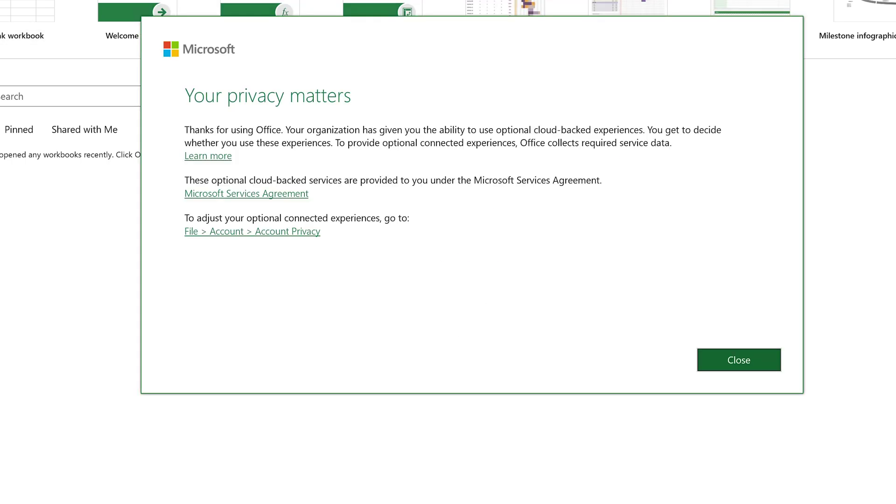
click(754, 360)
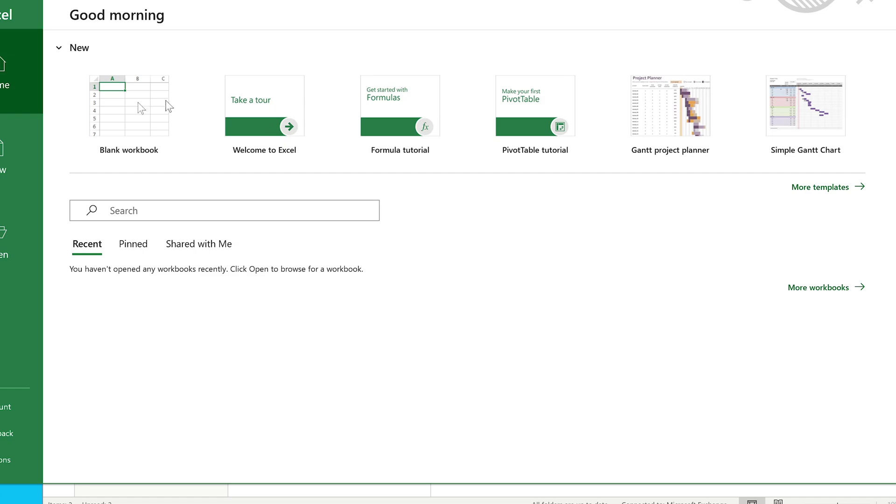
click(101, 115)
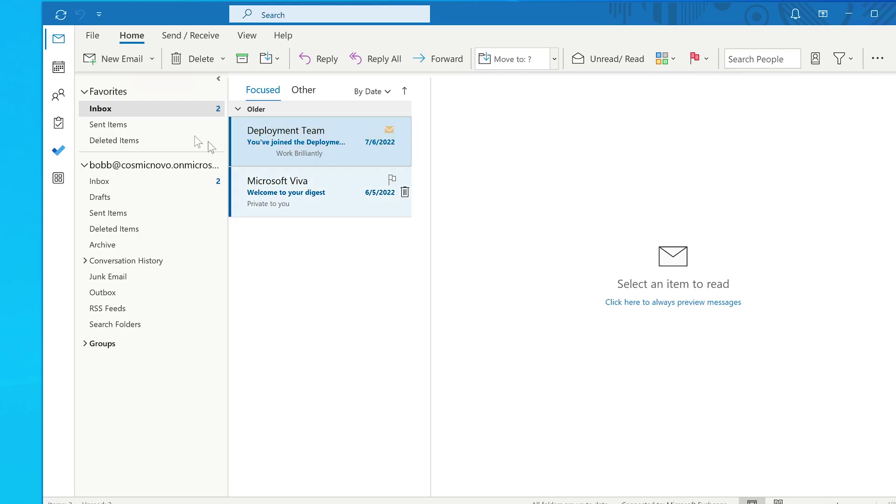
- Read the Microsoft Viva "Welcome to your digest" message, then minimize Outlook
click(315, 200)
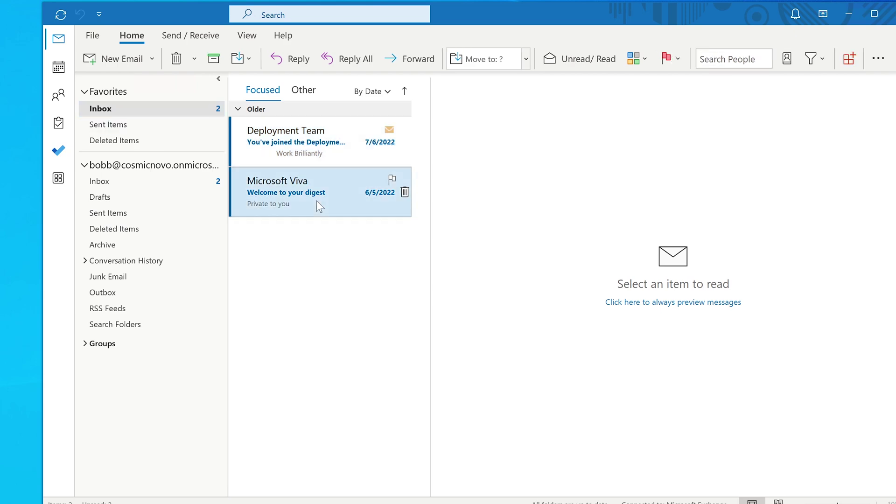
click(848, 14)
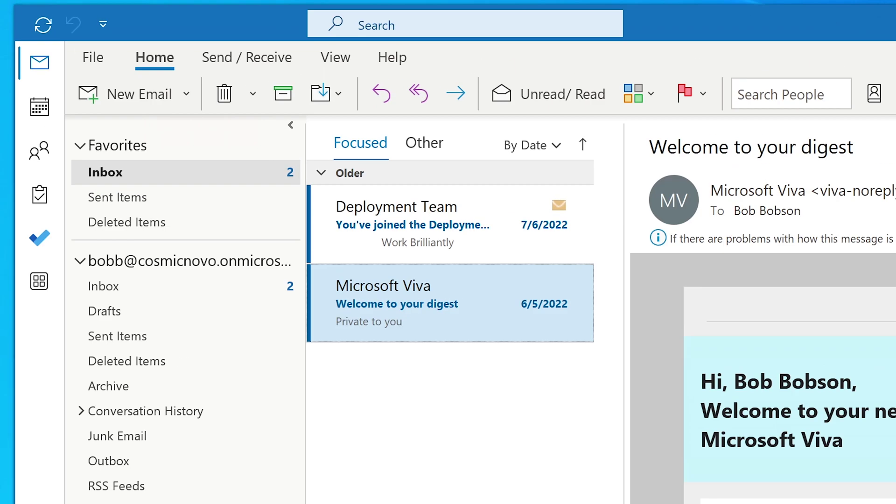